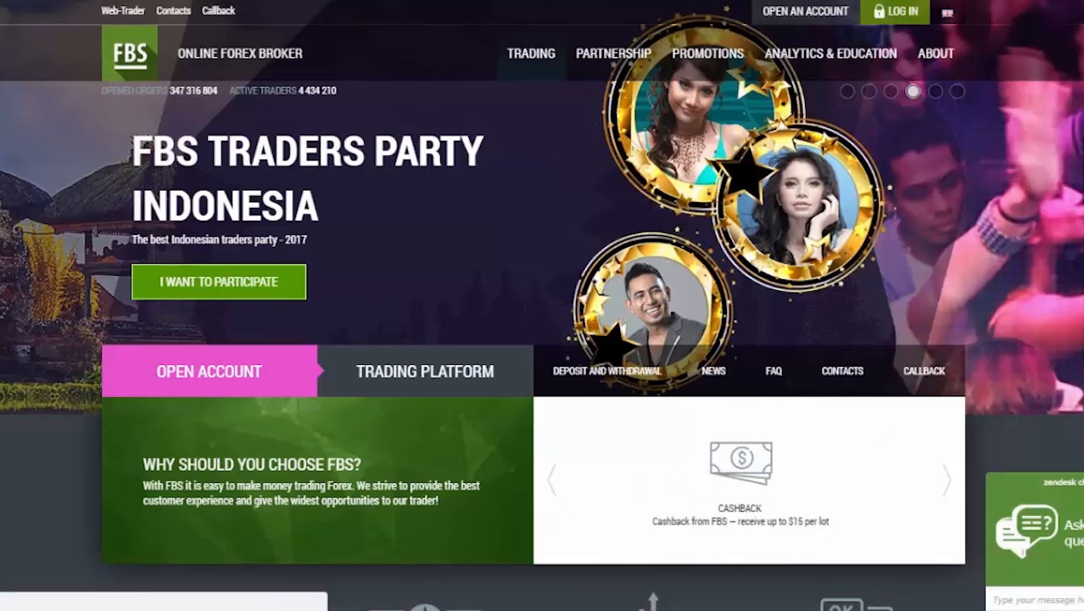
Step: Choose the MetaTrader 4 for Windows download on the FBS site and log in to the Personal Area with the prefilled credentials
{"action": "mouse_move", "coordinate": [531, 54]}
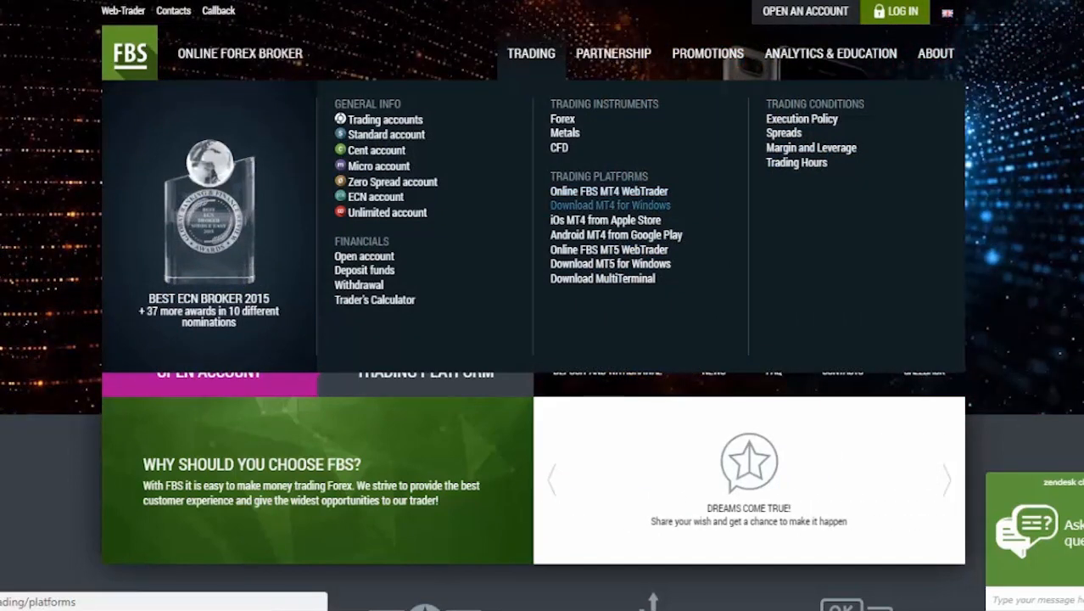
{"action": "left_click", "coordinate": [610, 205]}
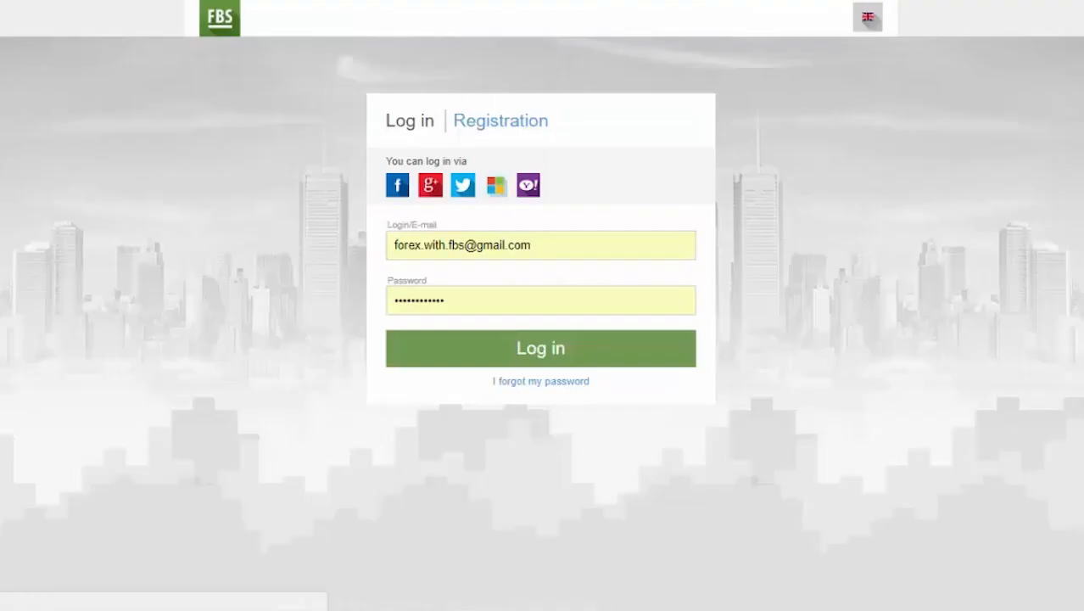
{"action": "left_click", "coordinate": [540, 346]}
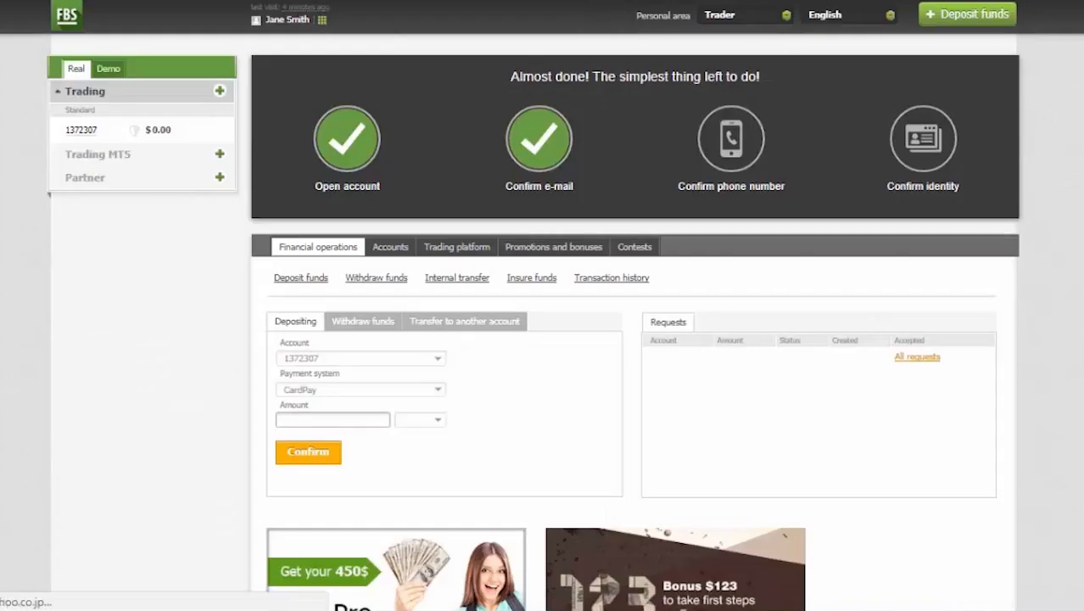
Step: Download MetaTrader 4 for Windows from the Personal Area's trading platforms and run the fbs4setup.exe installer
{"action": "left_click", "coordinate": [456, 246]}
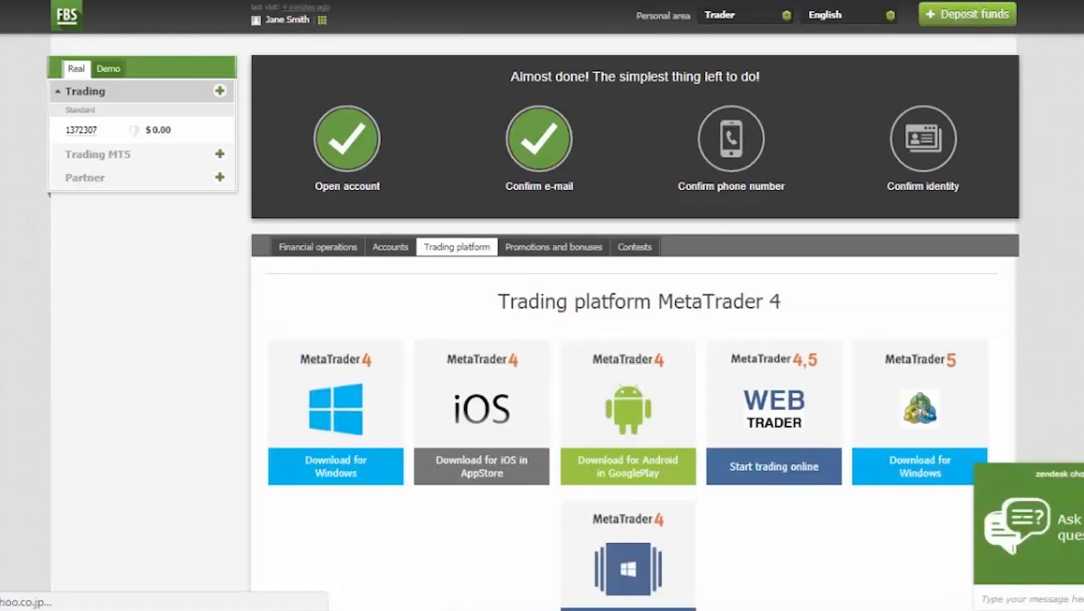
{"action": "scroll", "coordinate": [481, 374], "scroll_direction": "down", "scroll_amount": 1}
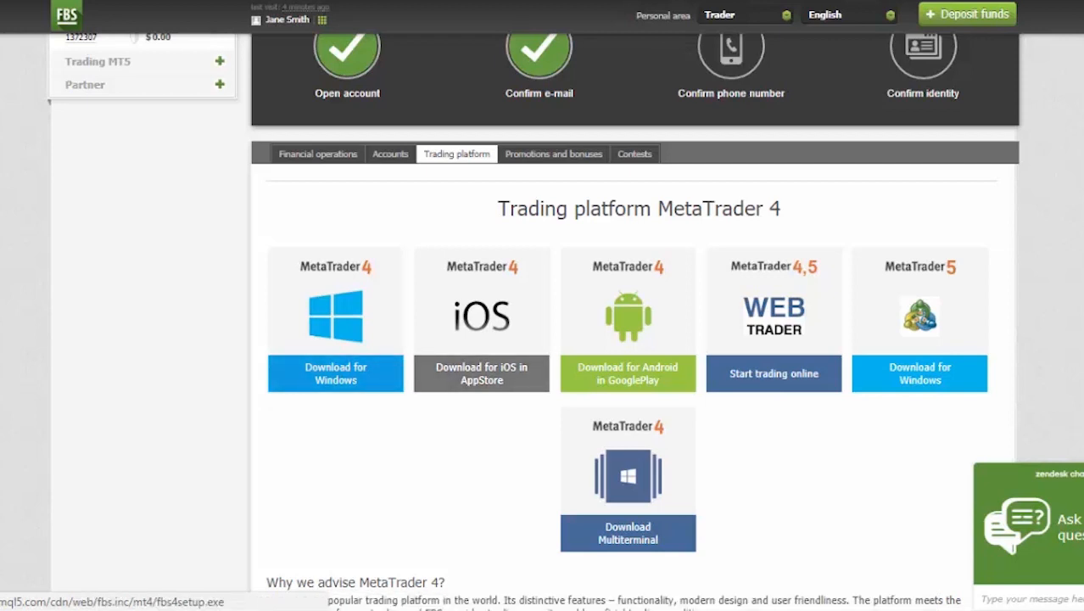
{"action": "left_click", "coordinate": [336, 373]}
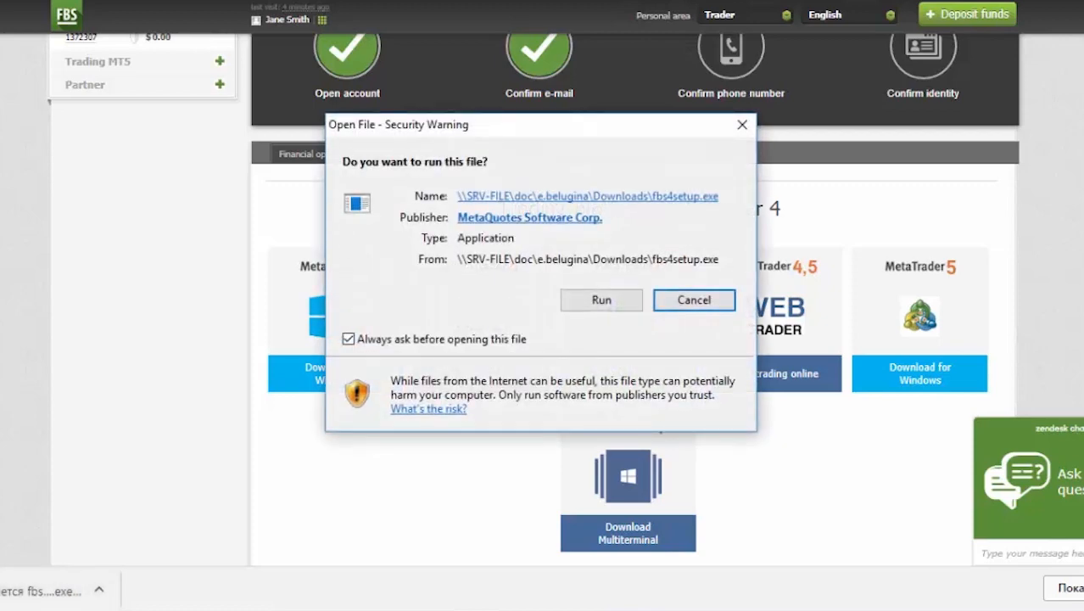
{"action": "left_click", "coordinate": [602, 300]}
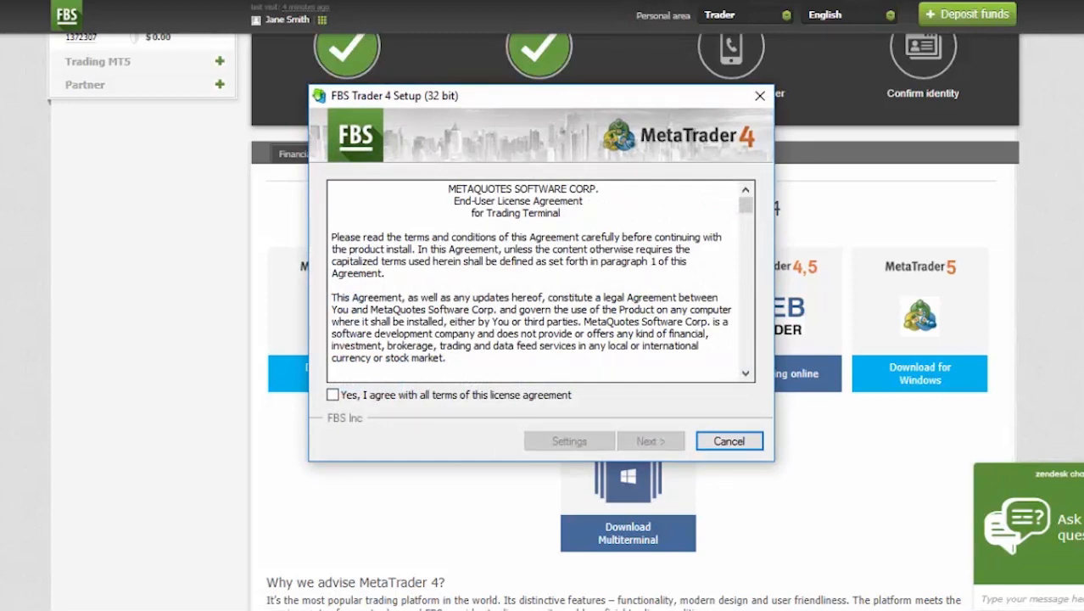
Step: Read through and accept the license agreement, install FBS Trader 4 with the default settings and finish the setup
{"action": "scroll", "coordinate": [530, 280], "scroll_direction": "down", "scroll_amount": 10}
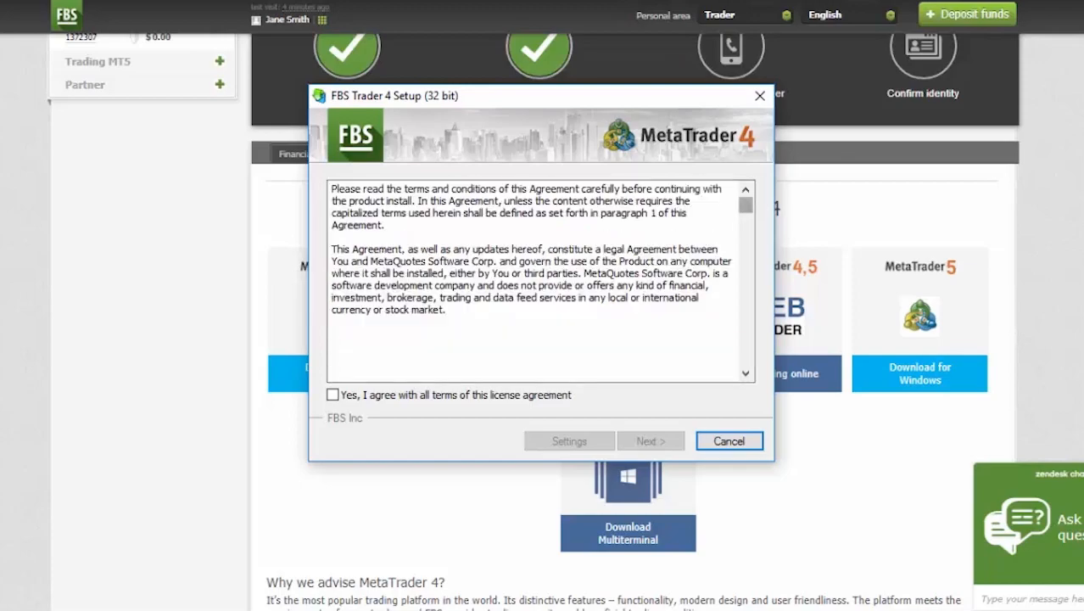
{"action": "scroll", "coordinate": [530, 280], "scroll_direction": "down", "scroll_amount": 20}
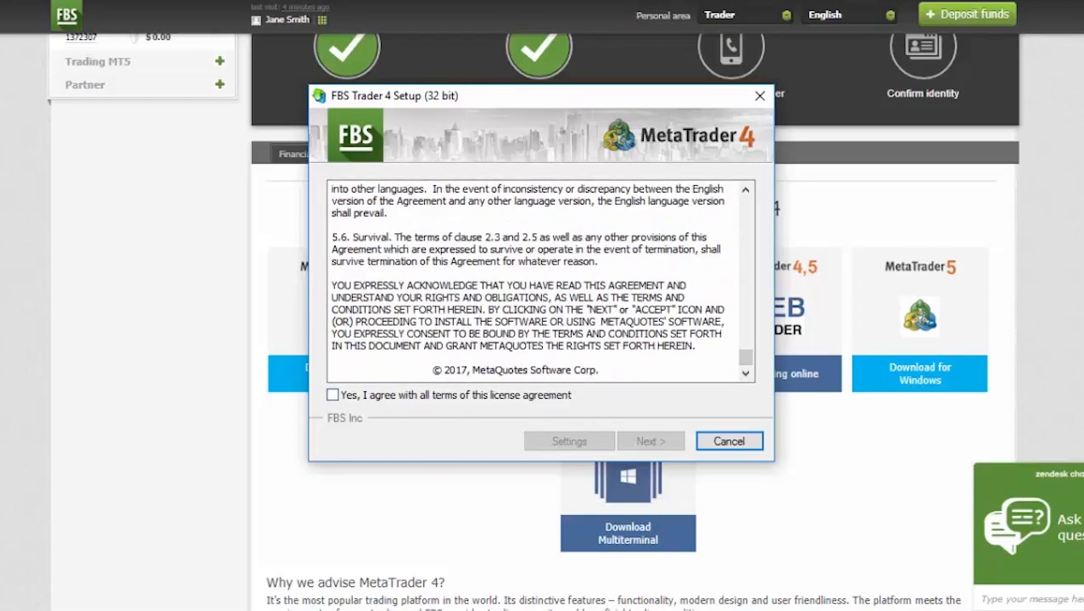
{"action": "left_click", "coordinate": [332, 395]}
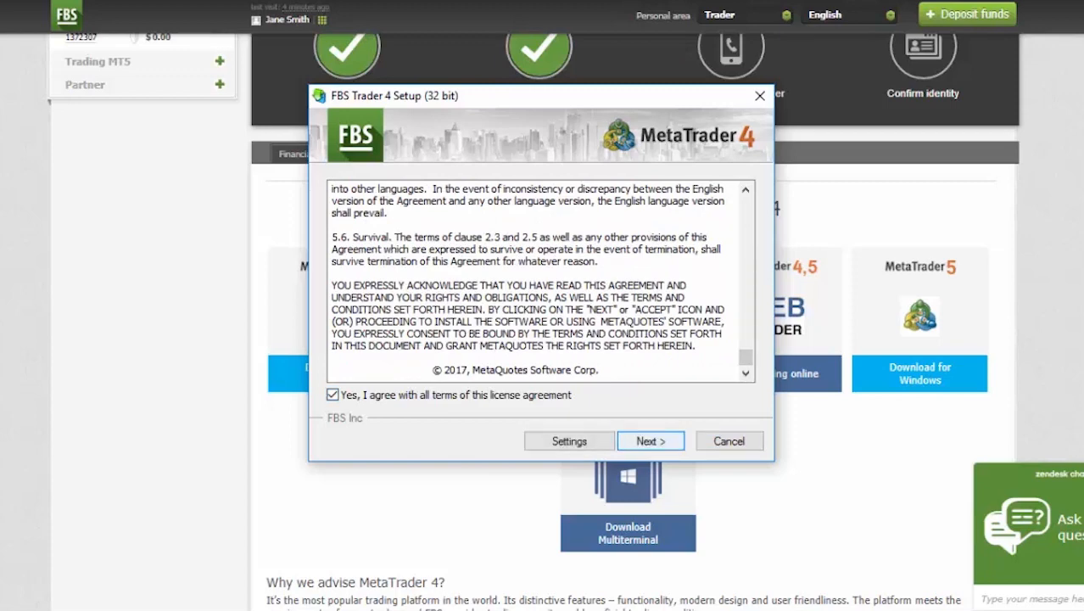
{"action": "left_click", "coordinate": [651, 441]}
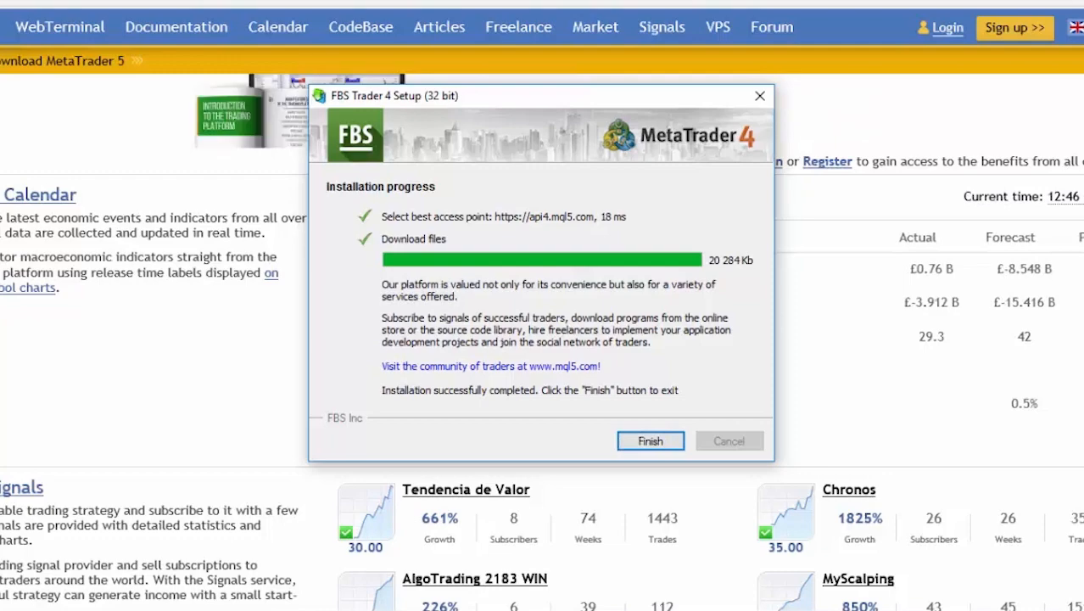
{"action": "left_click", "coordinate": [651, 441]}
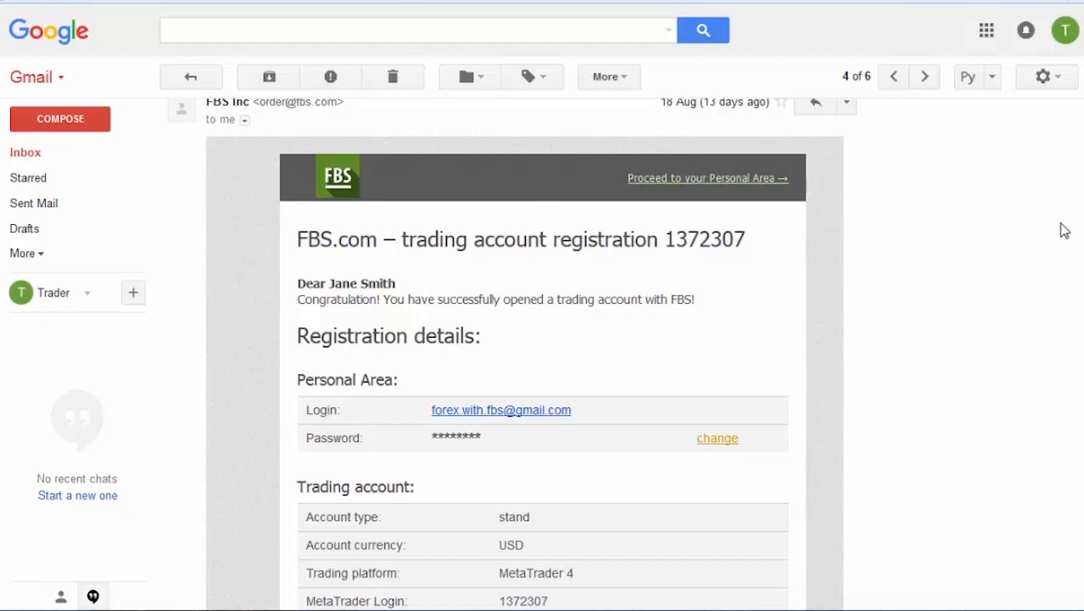
Step: Review the trading account login, password and server details in the FBS registration e-mail, including the note on password viewing
{"action": "scroll", "coordinate": [1077, 225], "scroll_direction": "down", "scroll_amount": 4}
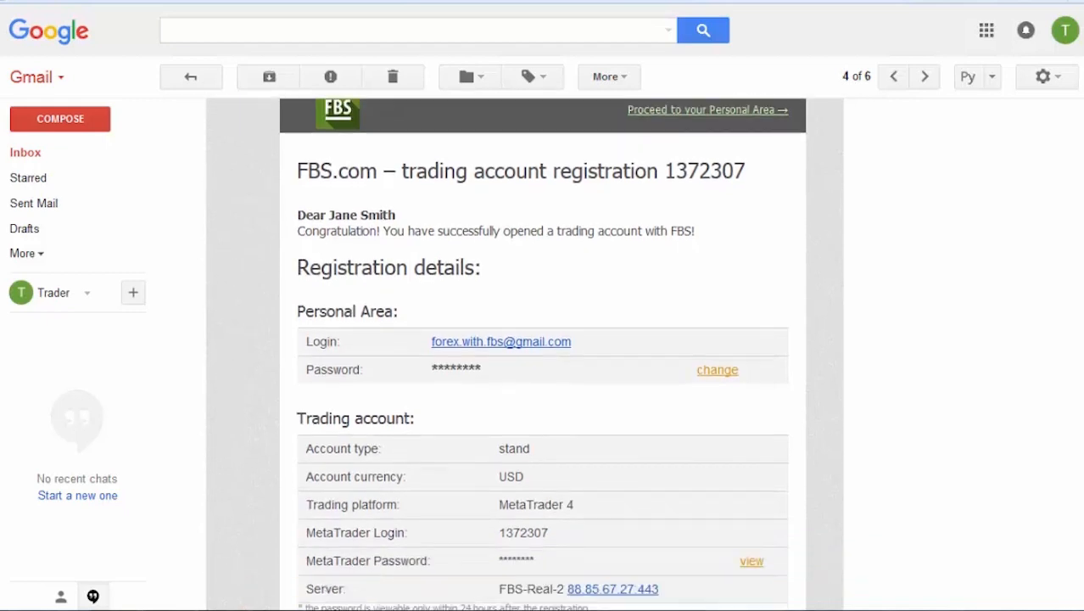
{"action": "scroll", "coordinate": [1077, 246], "scroll_direction": "down", "scroll_amount": 1}
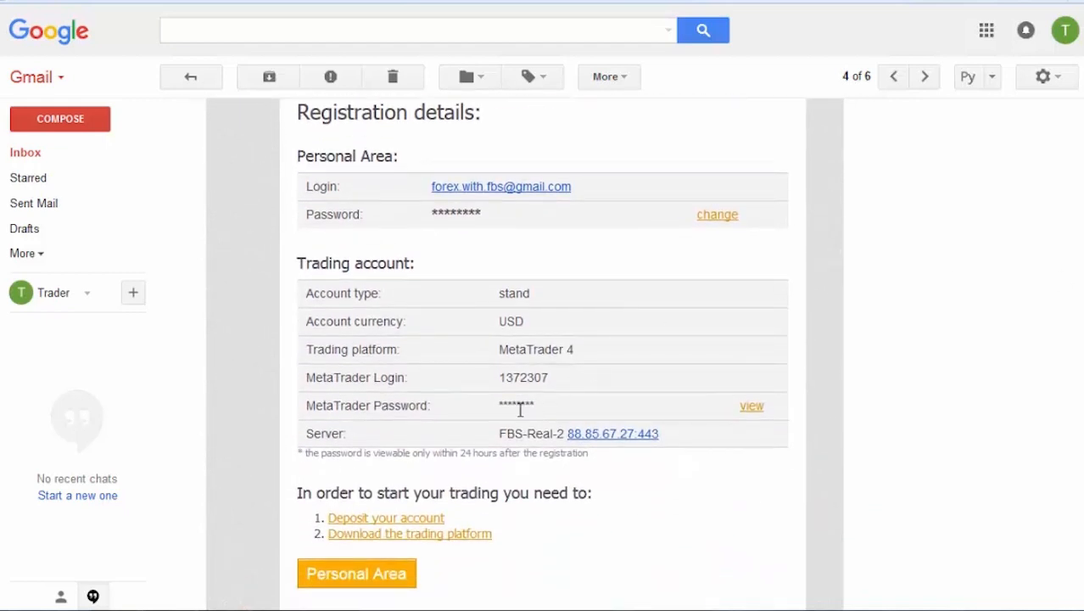
{"action": "left_click_drag", "start_coordinate": [483, 404], "coordinate": [542, 407]}
{"action": "left_click_drag", "start_coordinate": [589, 455], "coordinate": [286, 461]}
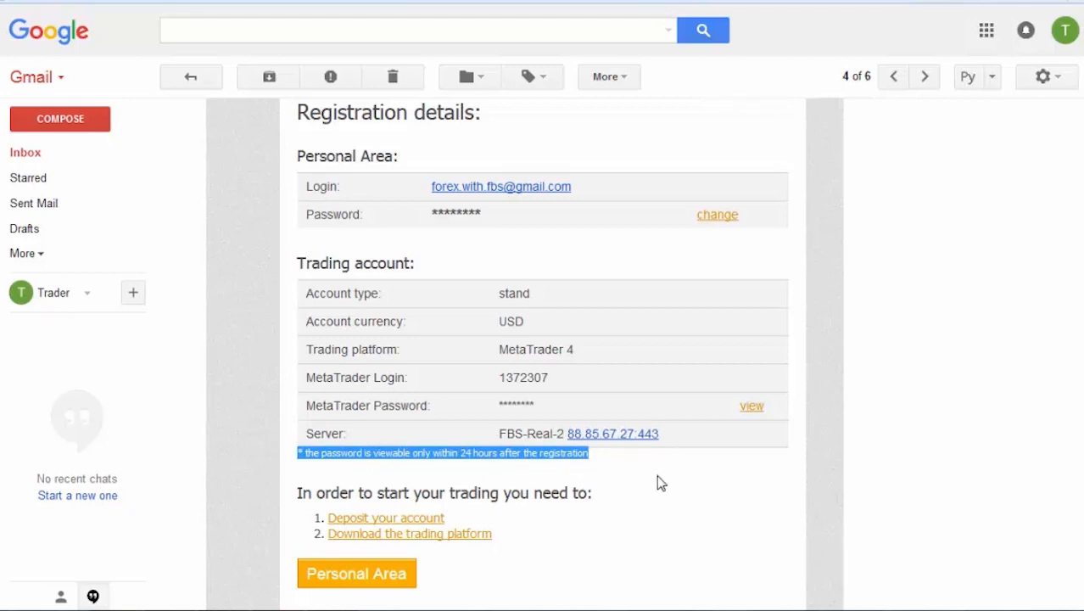
Step: Open the Standard trading account in the Personal Area and generate a new trading password for it
{"action": "left_click", "coordinate": [392, 581]}
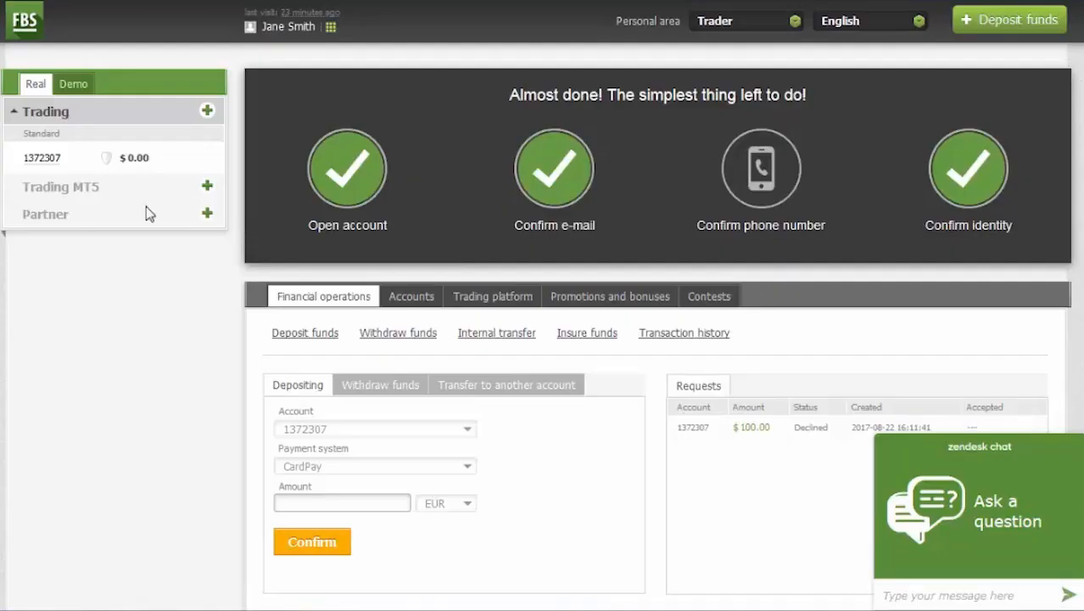
{"action": "left_click", "coordinate": [56, 167]}
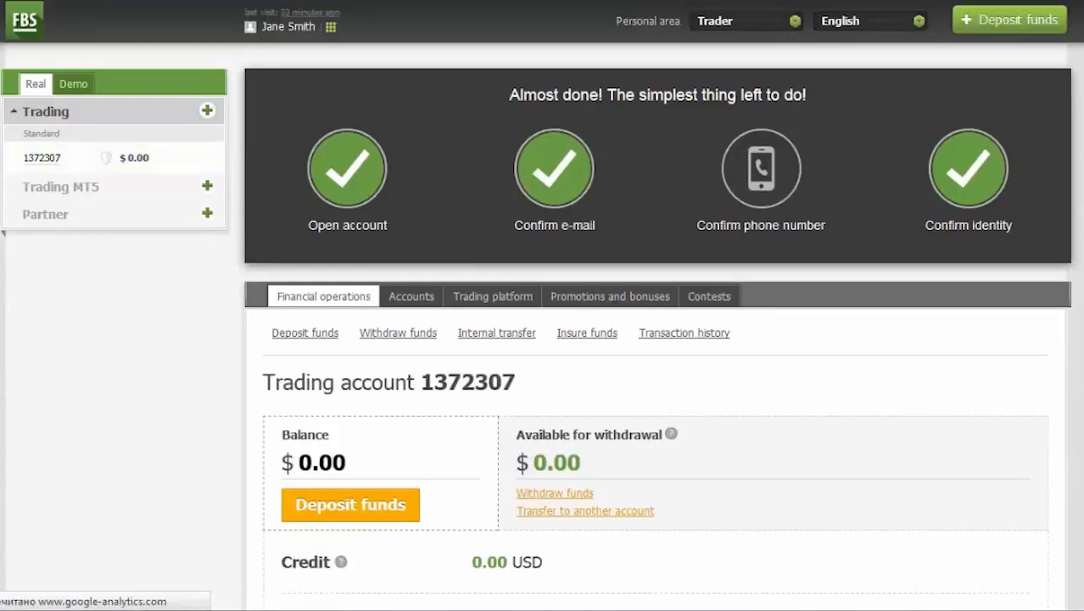
{"action": "scroll", "coordinate": [543, 339], "scroll_direction": "down", "scroll_amount": 5}
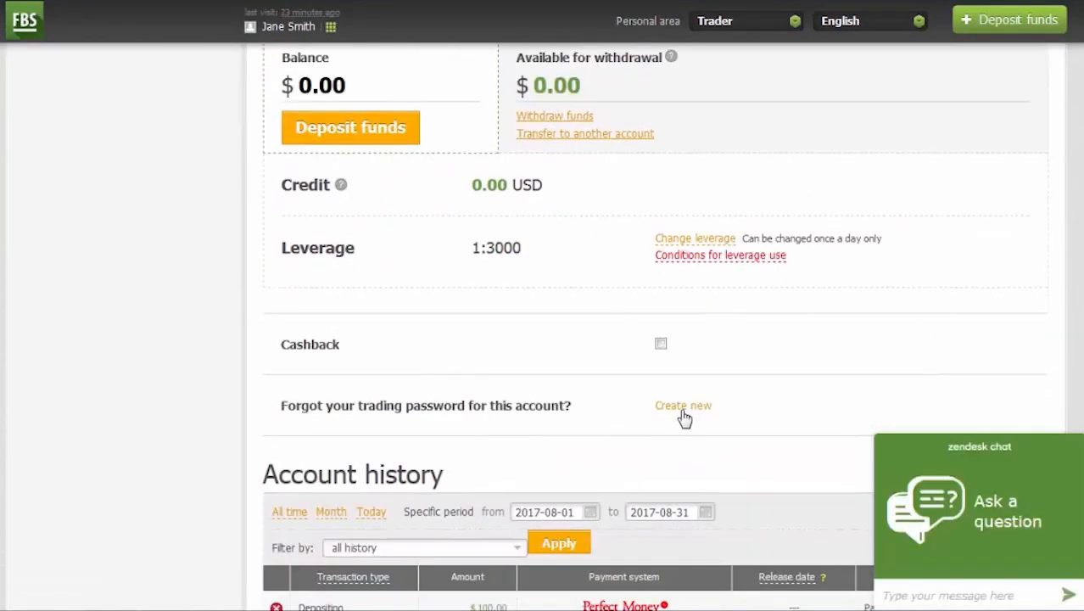
{"action": "left_click", "coordinate": [684, 407]}
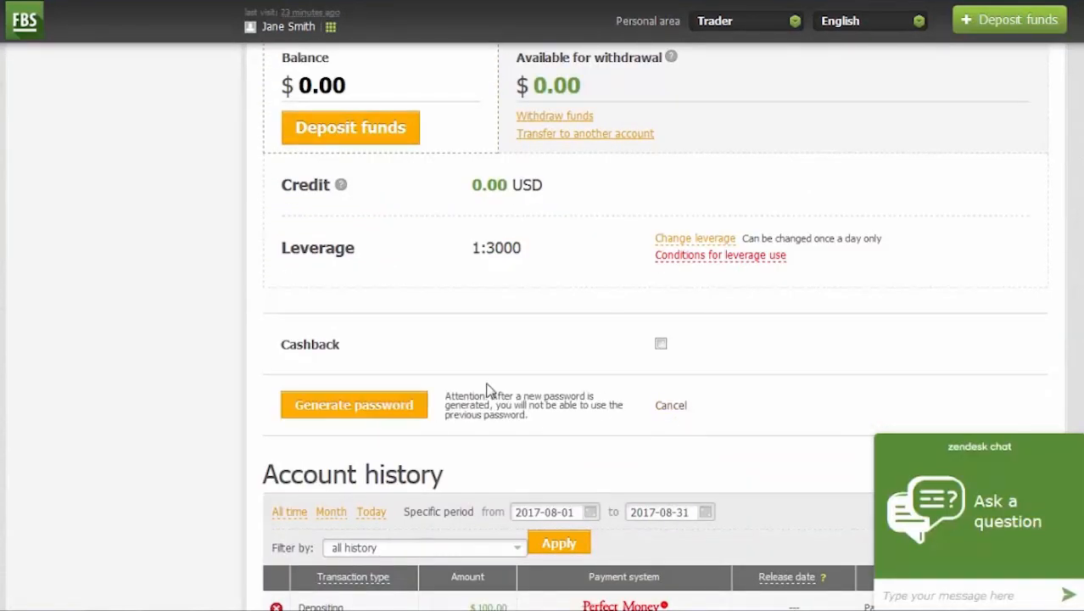
{"action": "left_click", "coordinate": [383, 407]}
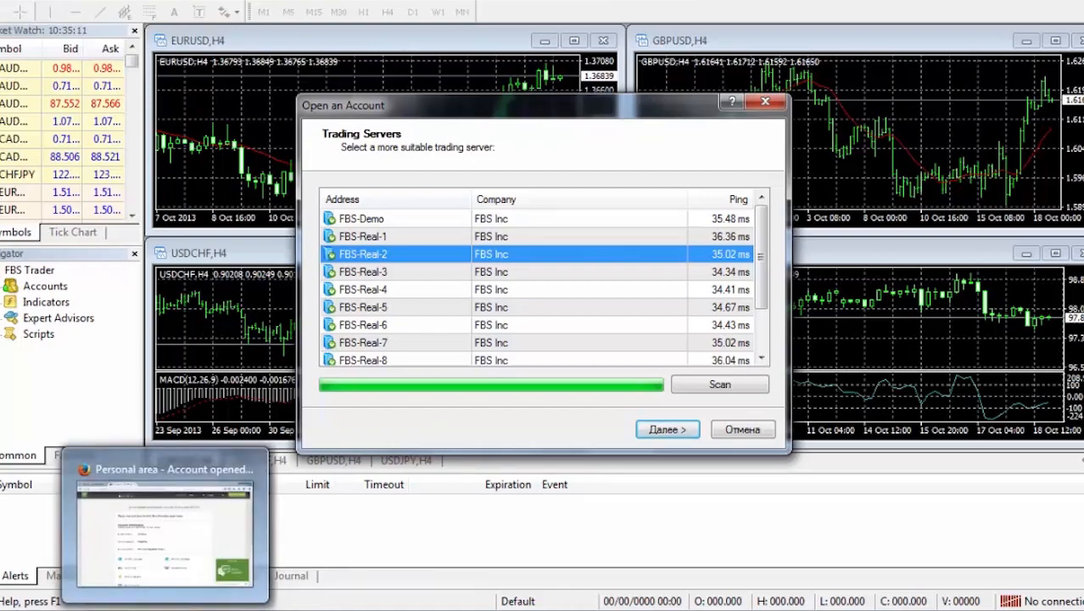
Step: Check the account's server name in the Personal Area and continue the MetaTrader account setup with the FBS-Real-2 server
{"action": "left_click", "coordinate": [165, 609]}
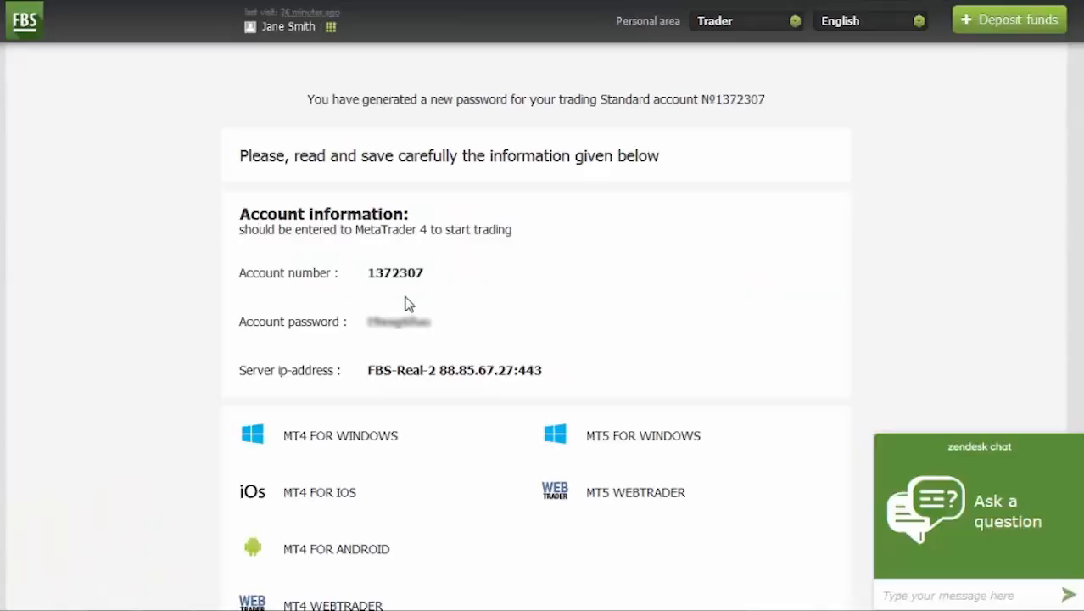
{"action": "left_click_drag", "start_coordinate": [368, 370], "coordinate": [437, 372]}
{"action": "left_click", "coordinate": [436, 372]}
{"action": "left_click", "coordinate": [220, 609]}
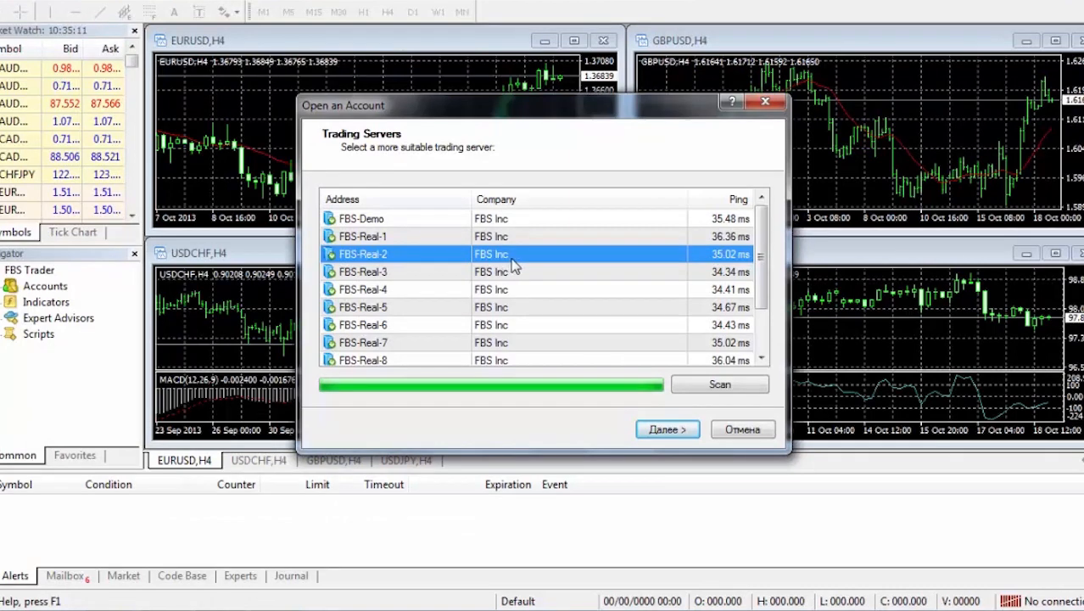
{"action": "left_click", "coordinate": [670, 429]}
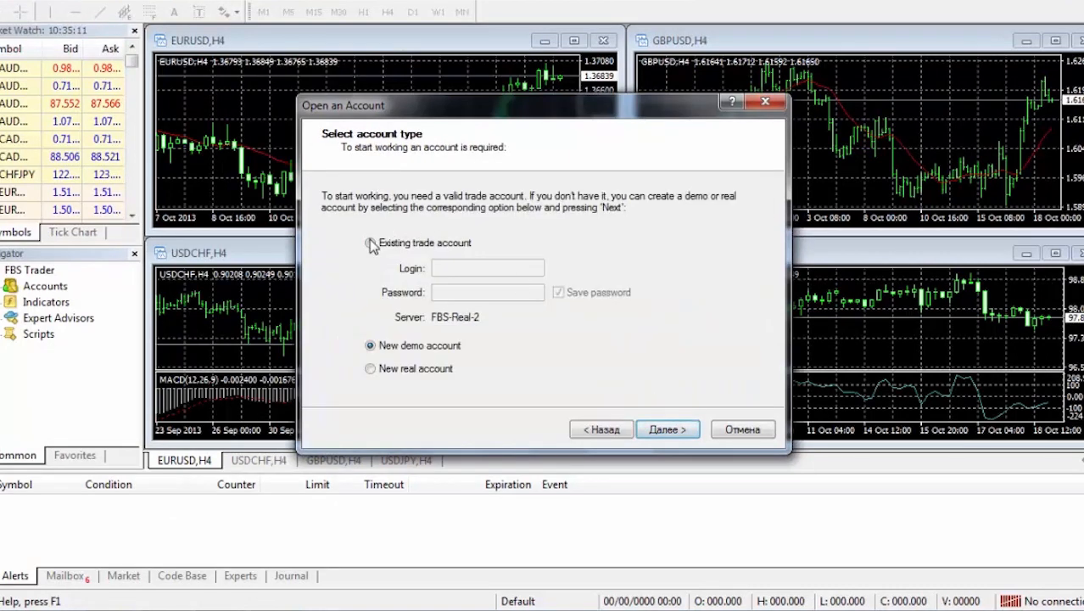
Step: Select the existing trade account option and copy the account number from the Personal Area into the Login field
{"action": "left_click", "coordinate": [371, 243]}
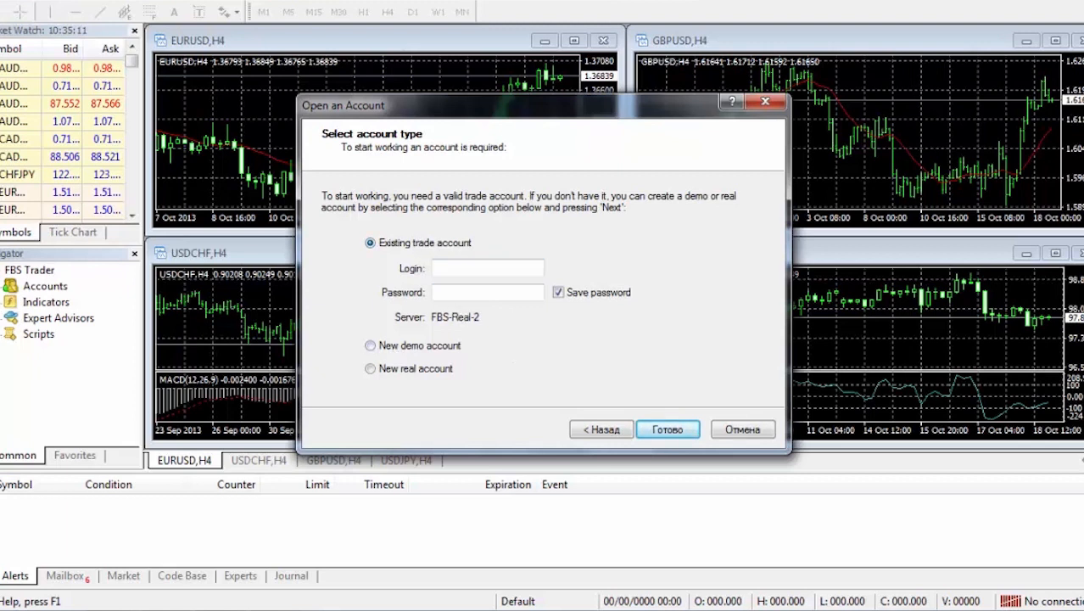
{"action": "left_click", "coordinate": [189, 599]}
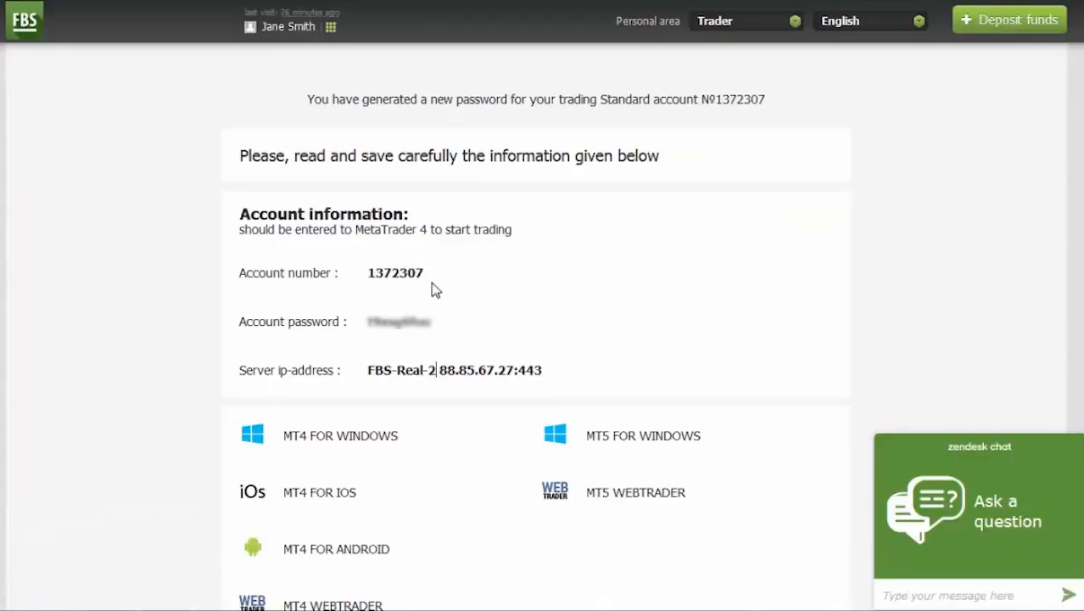
{"action": "left_click_drag", "start_coordinate": [424, 272], "coordinate": [371, 268]}
{"action": "key", "text": "ctrl+c"}
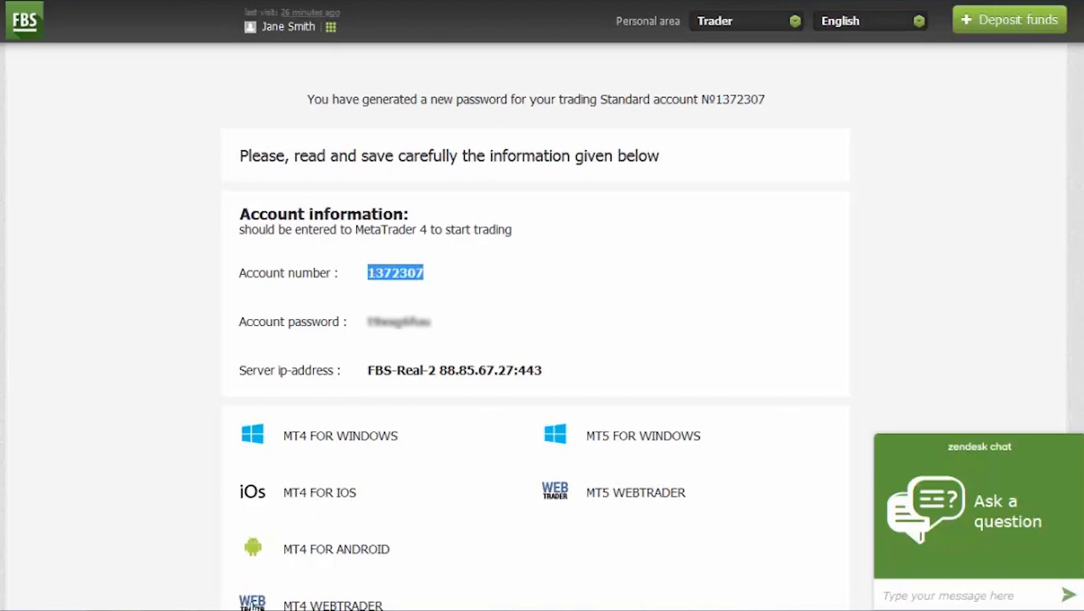
{"action": "left_click", "coordinate": [237, 606]}
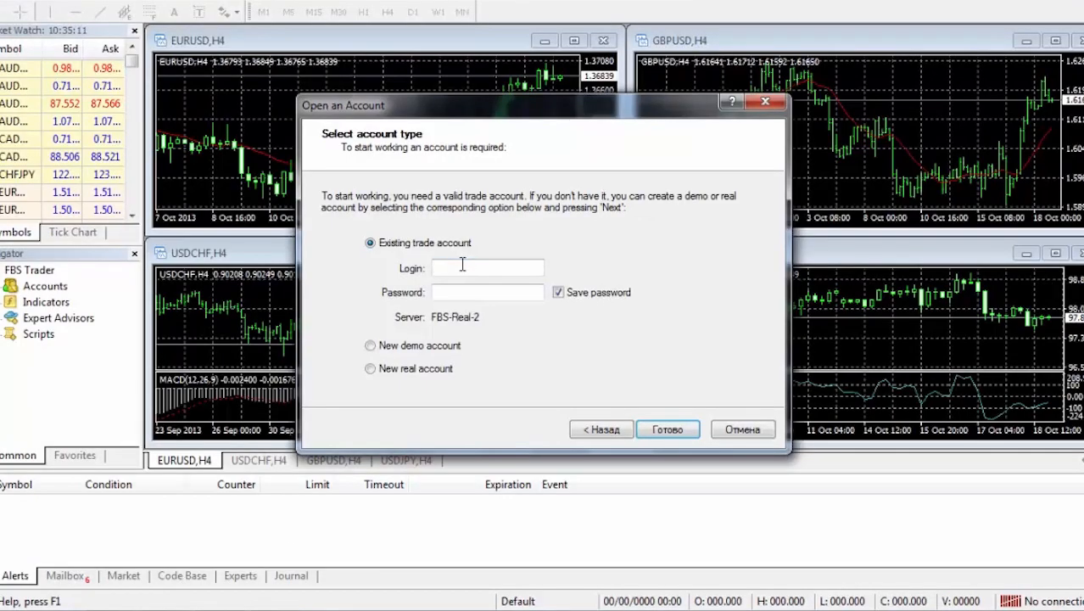
{"action": "key", "text": "ctrl+v"}
Step: Copy the account password from the Personal Area into the Password field and complete the MetaTrader login with the password saved
{"action": "key", "text": "alt+Tab"}
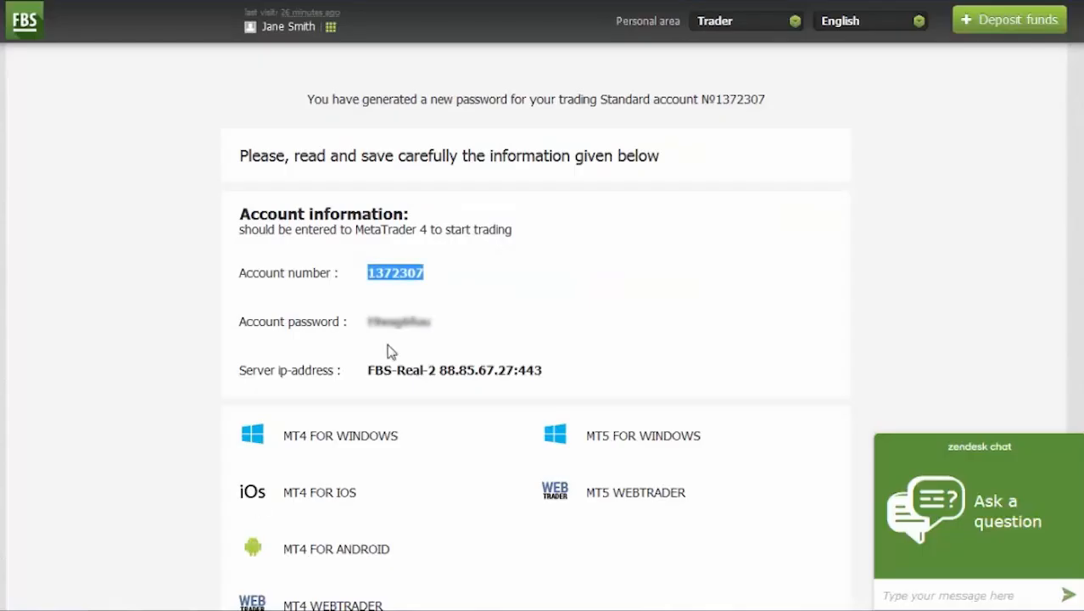
{"action": "left_click_drag", "start_coordinate": [433, 326], "coordinate": [363, 331]}
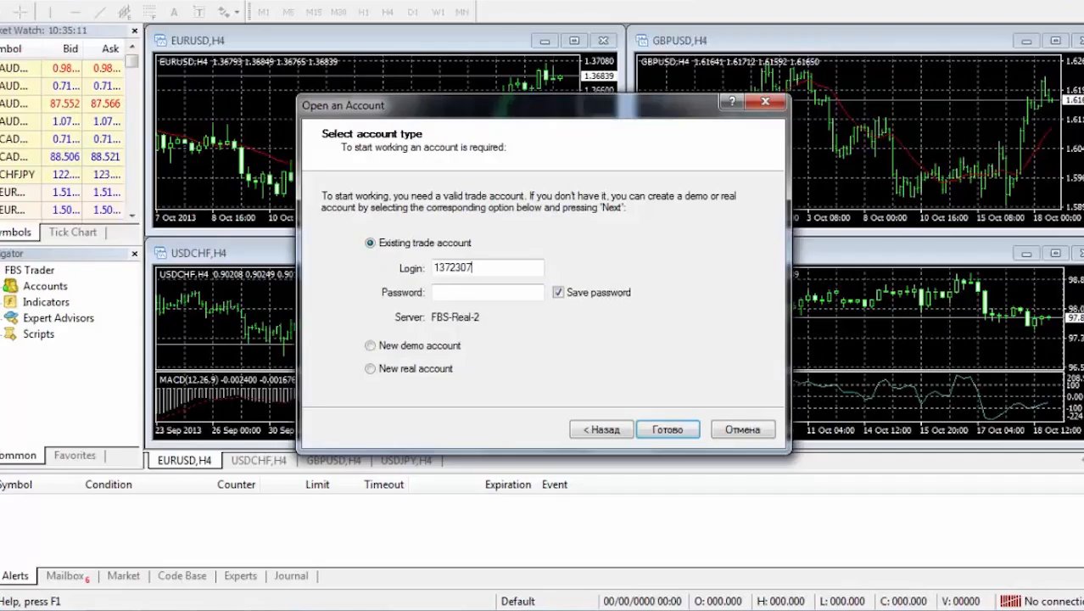
{"action": "key", "text": "alt+Tab"}
{"action": "left_click", "coordinate": [470, 293]}
{"action": "key", "text": "ctrl+v"}
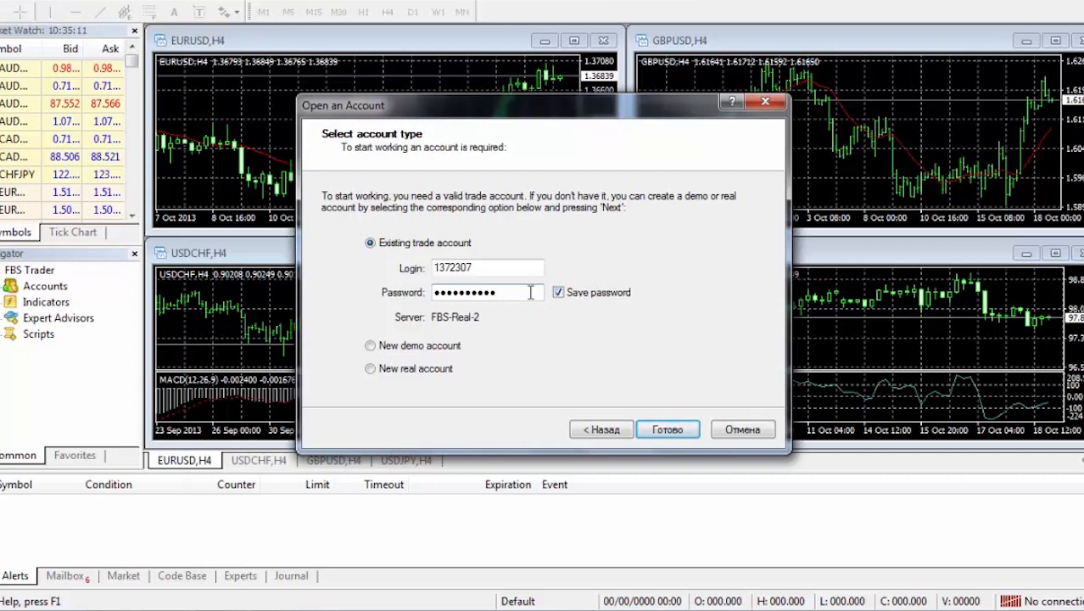
{"action": "left_click", "coordinate": [667, 430]}
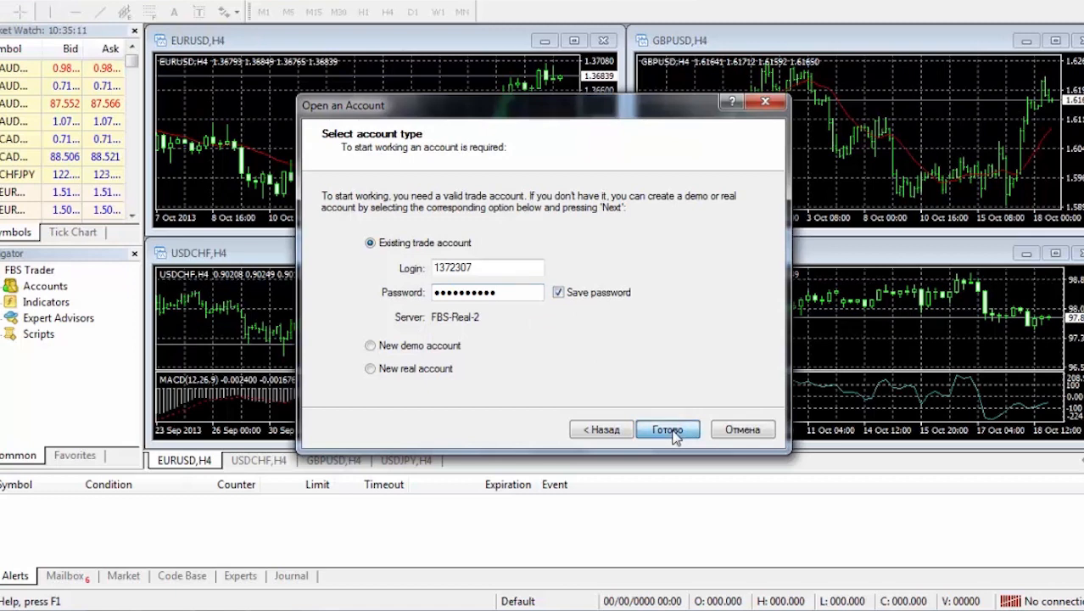